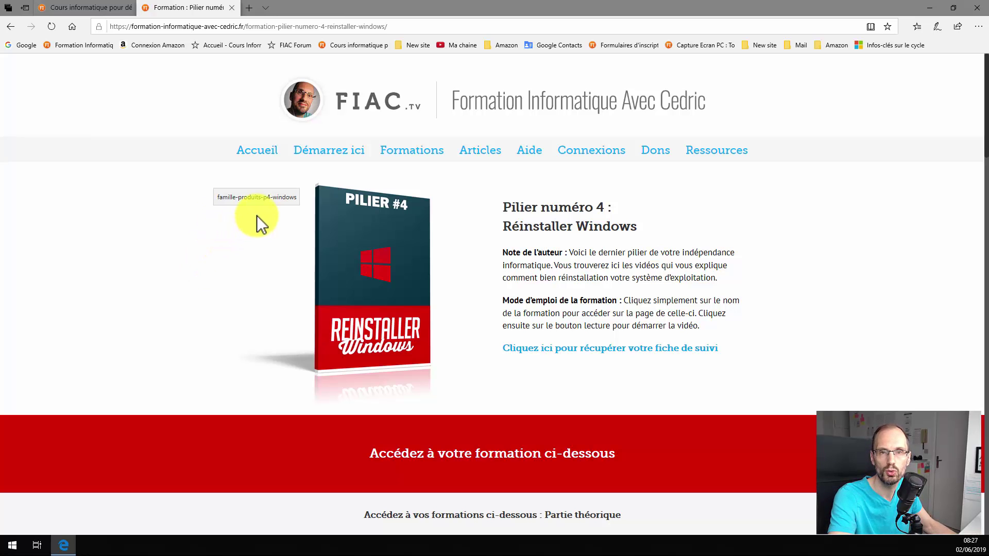
# Step: Search Google in a new browser tab for "windows media creation tool"
pyautogui.click(249, 8)
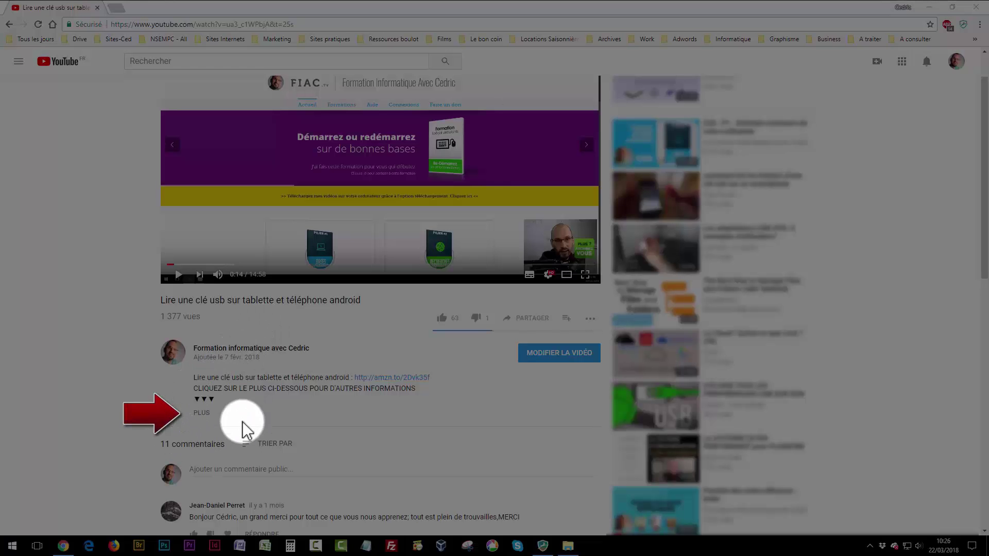
pyautogui.click(203, 413)
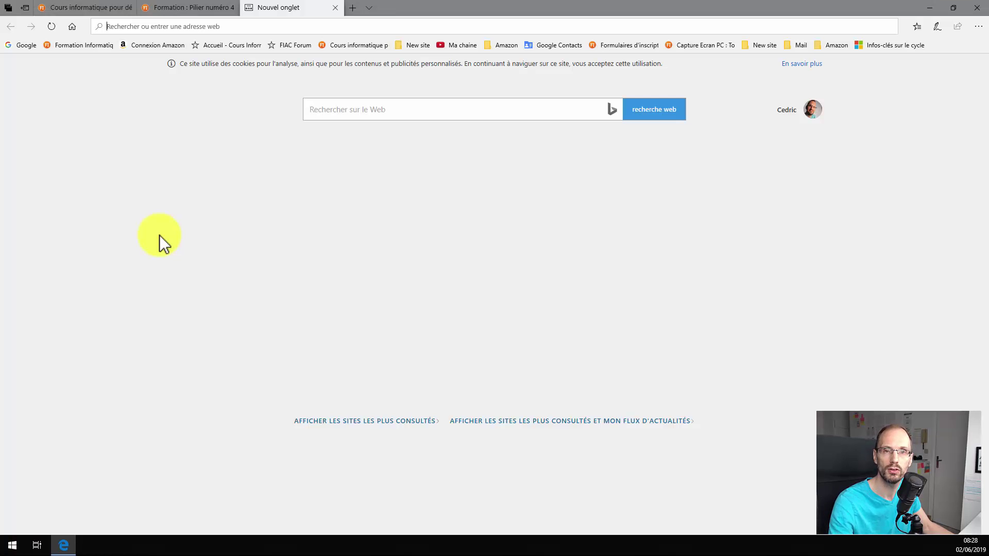
pyautogui.click(72, 27)
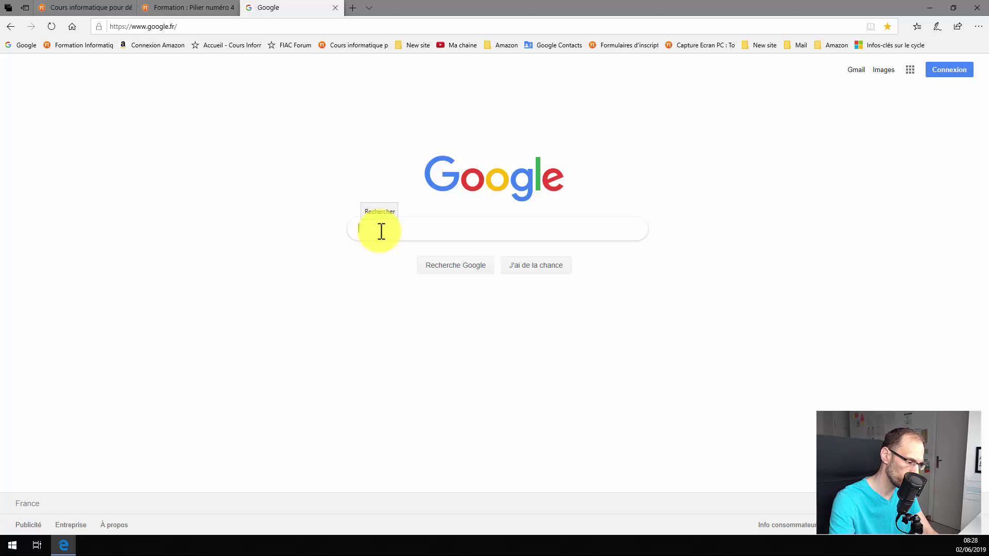
pyautogui.write('windows mes')
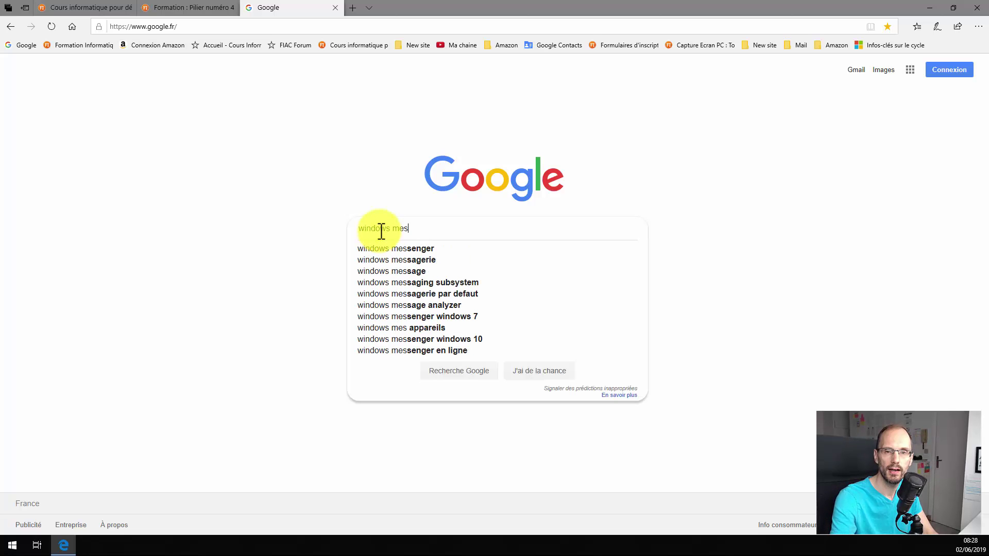
pyautogui.press('BackSpace')
pyautogui.write('dia')
pyautogui.press('Down')
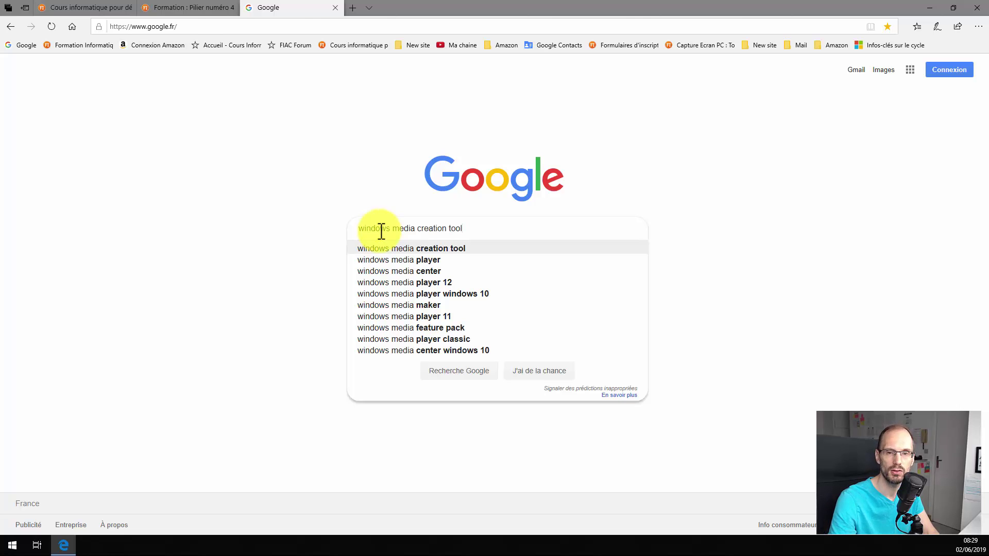
pyautogui.press('Return')
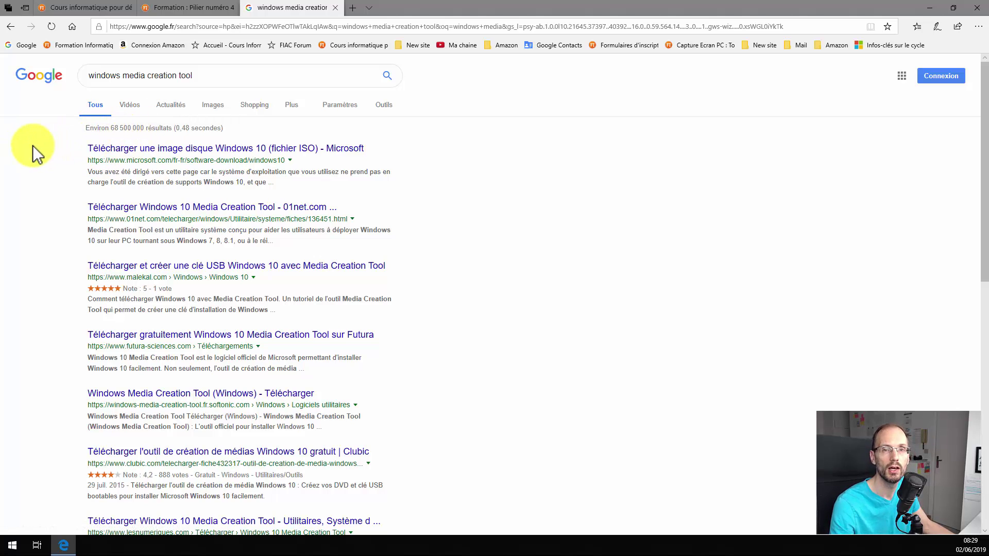
# Step: Open Microsoft's Windows 10 download page from the search results and download the media creation tool
pyautogui.click(134, 149)
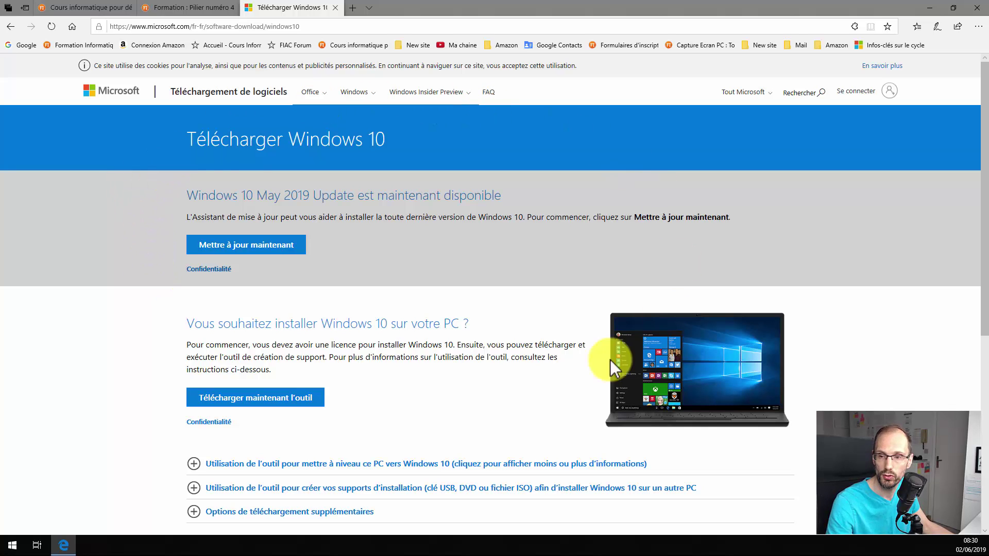
pyautogui.scroll(-5, 113, 367)
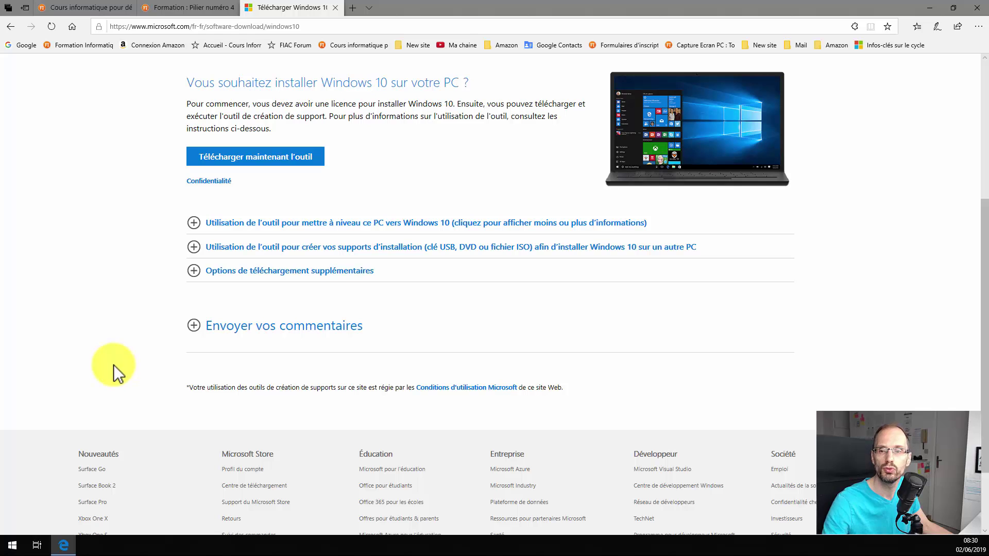
pyautogui.scroll(5, 111, 364)
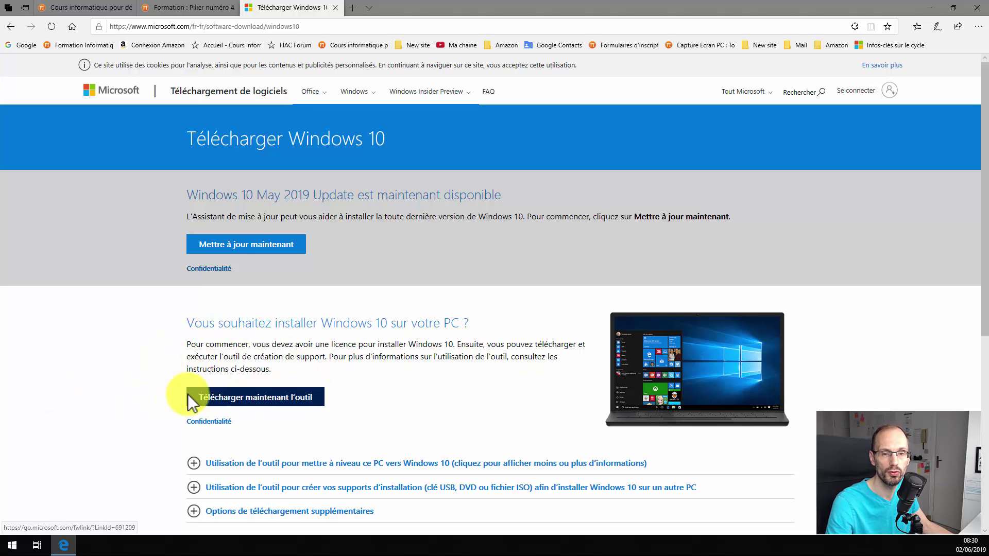
pyautogui.click(256, 399)
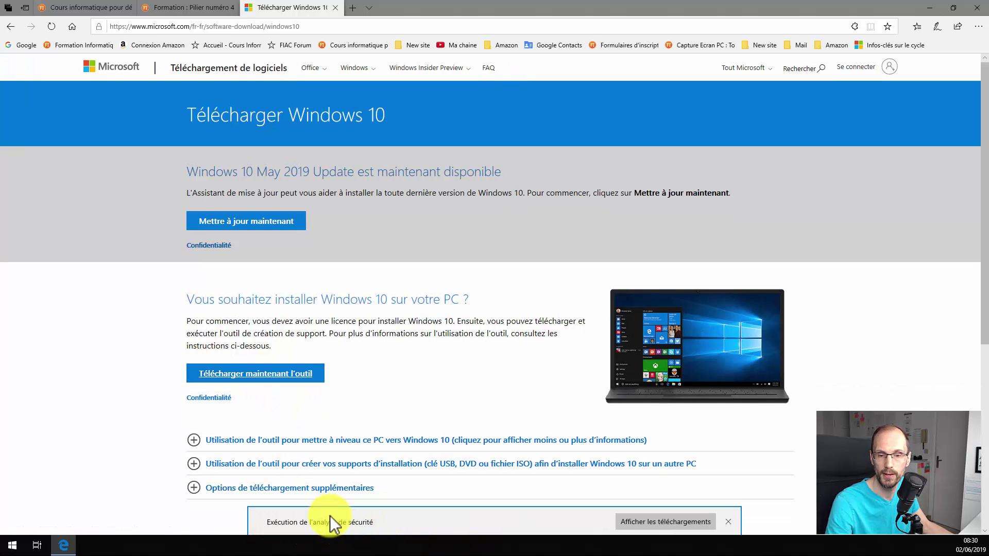
# Step: Minimize the browser and place the downloaded MediaCreationTool1903.exe file on the visible desktop
pyautogui.click(931, 9)
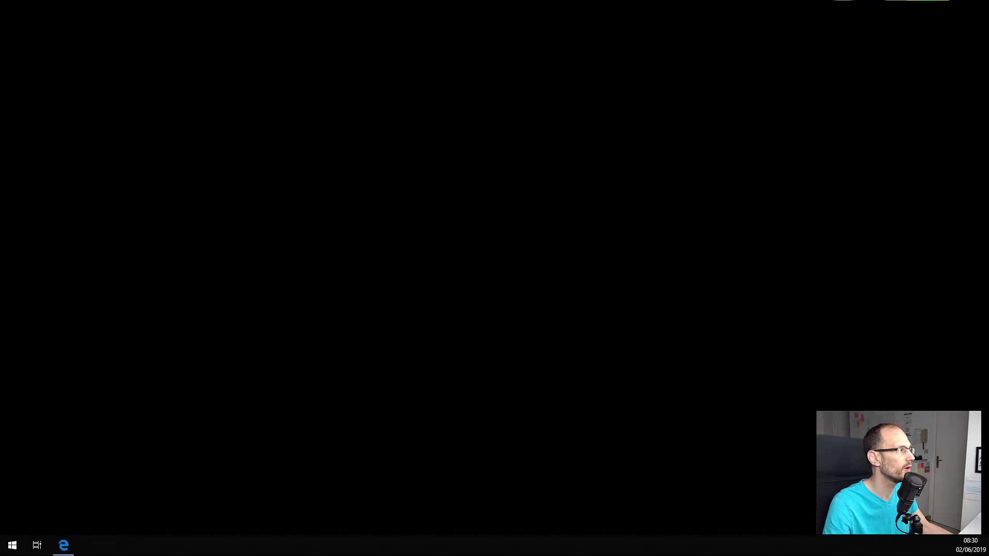
pyautogui.moveTo(917, 0); pyautogui.dragTo(92, 45)
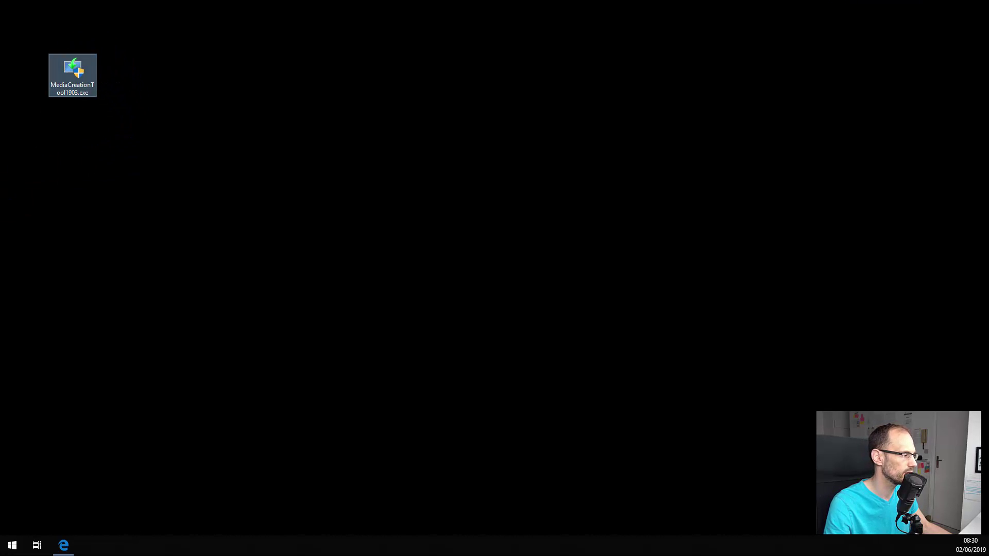
pyautogui.hotkey('alt', 'Tab')
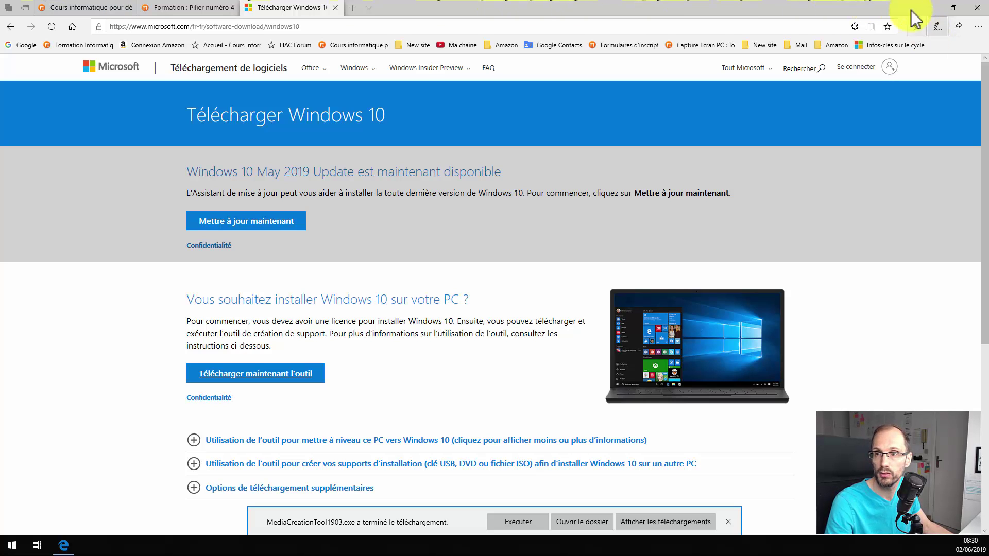
pyautogui.click(931, 8)
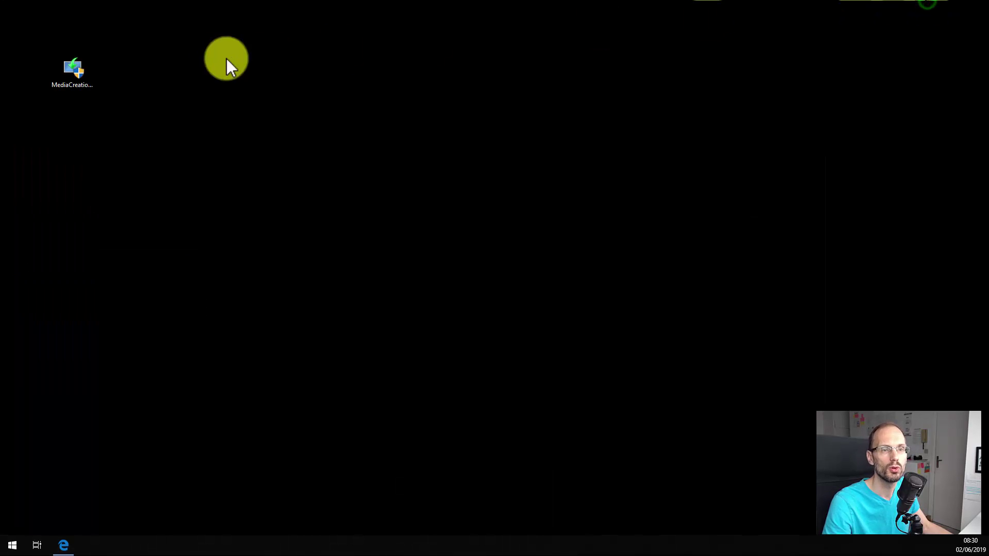
pyautogui.moveTo(129, 83); pyautogui.dragTo(128, 83)
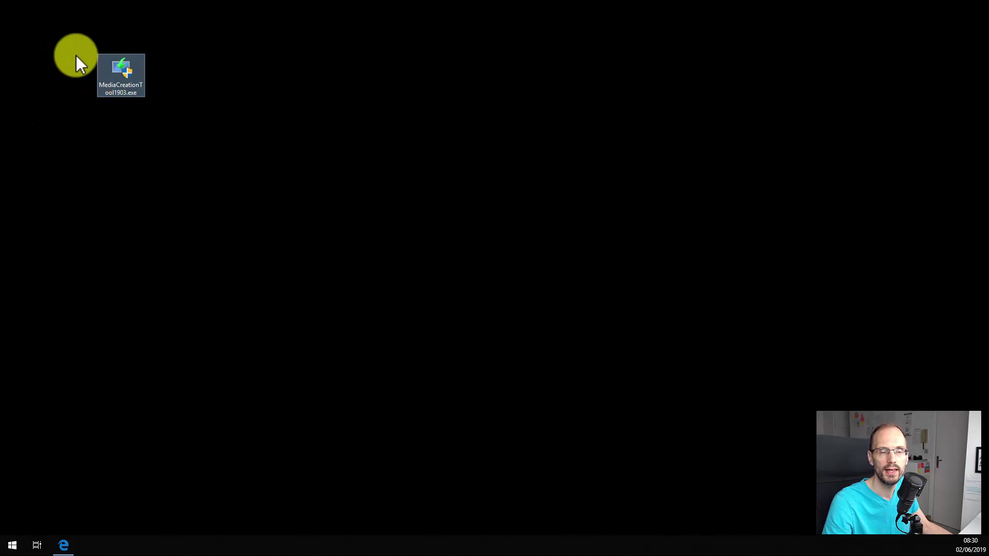
# Step: Launch MediaCreationTool1903.exe from the desktop, bring its setup window into view and accept the licence terms
pyautogui.doubleClick(126, 70)
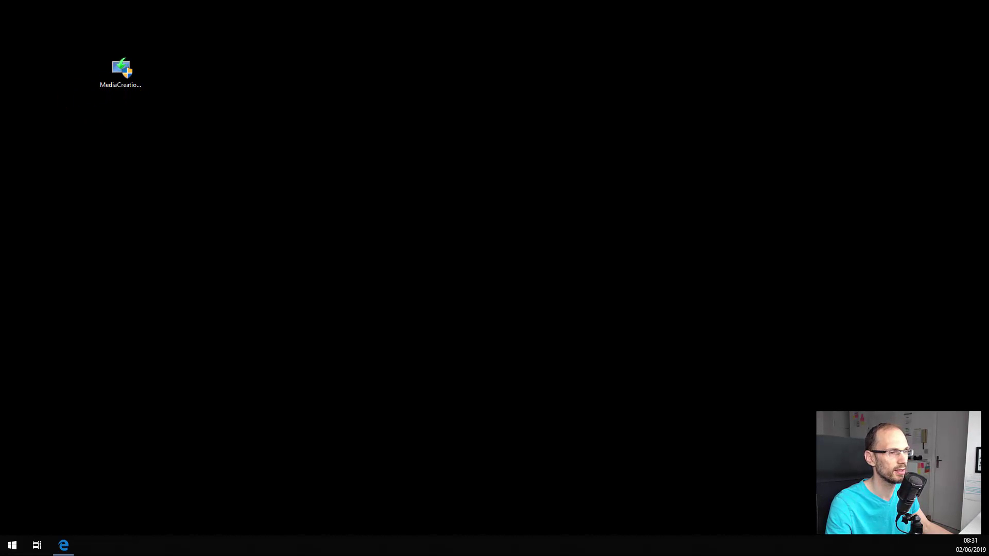
pyautogui.moveTo(1, 246); pyautogui.dragTo(412, 109)
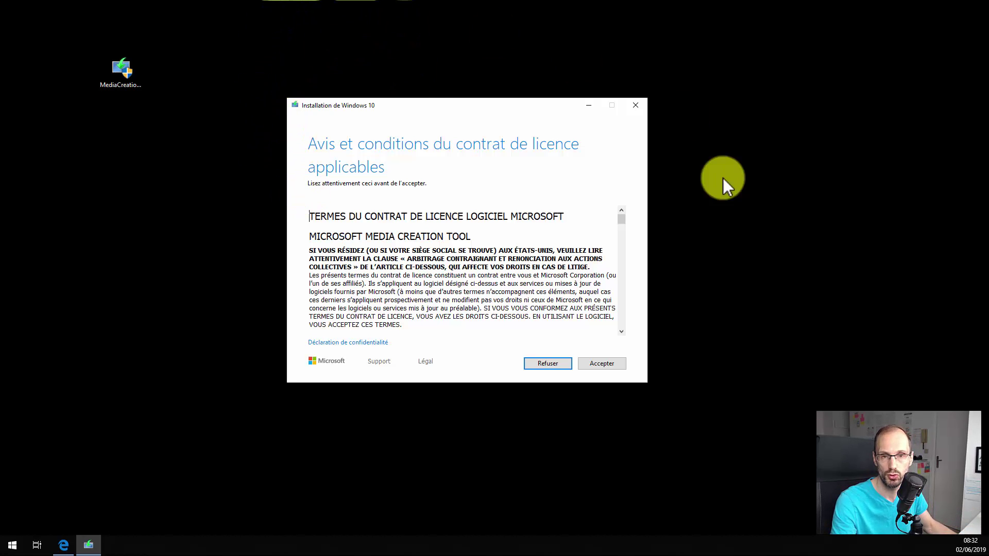
pyautogui.click(603, 365)
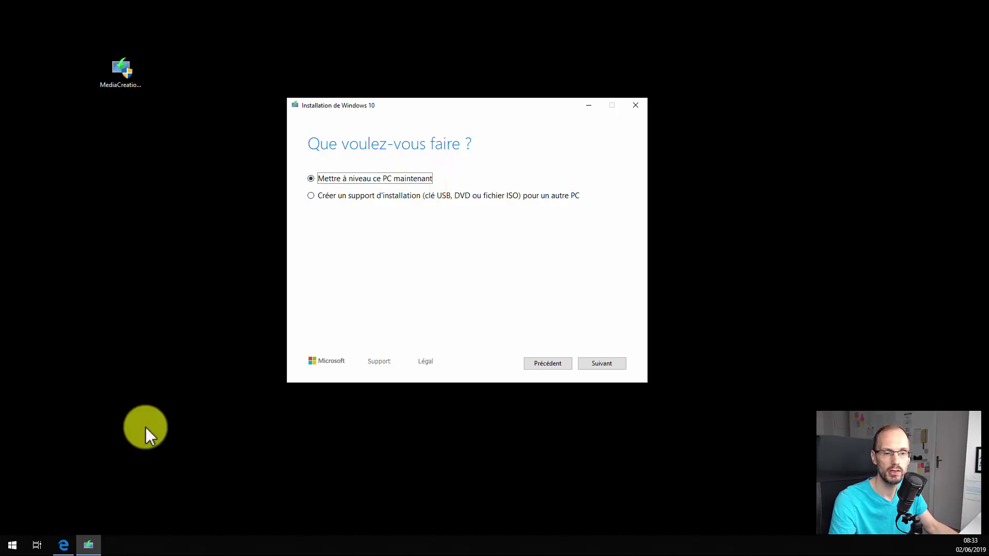
# Step: Switch to Edge to view the "Réinstaller Windows" course page, then return to the Windows 10 setup window
pyautogui.click(63, 545)
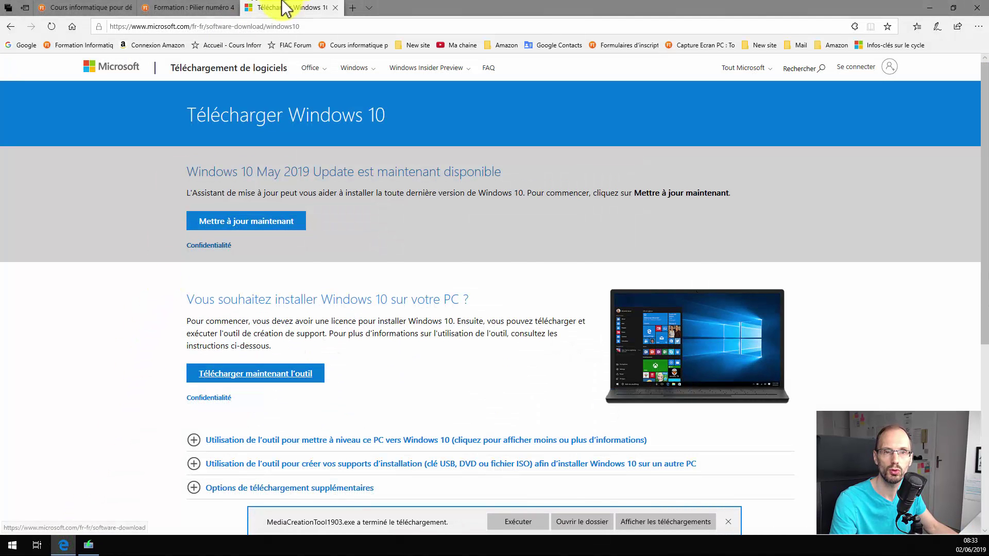
pyautogui.click(204, 7)
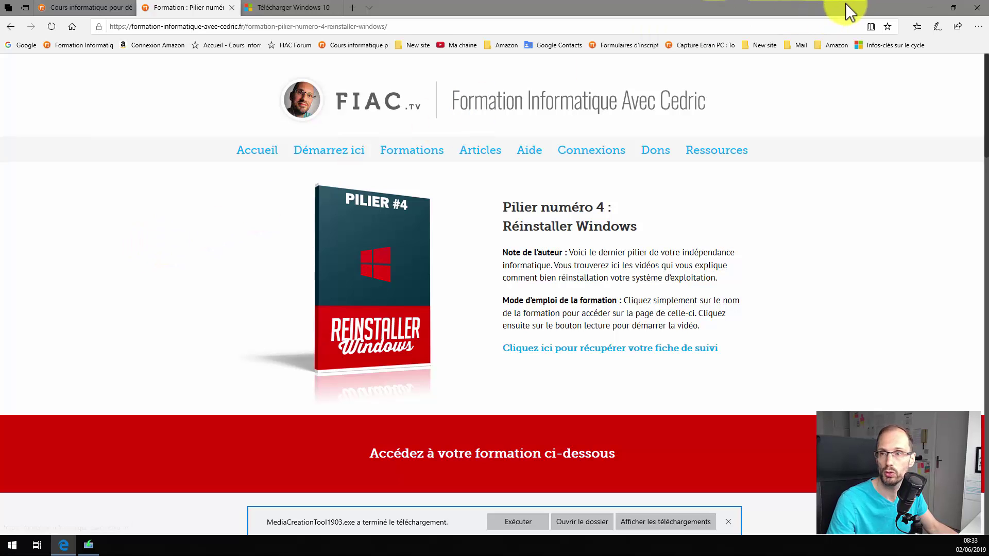
pyautogui.click(930, 7)
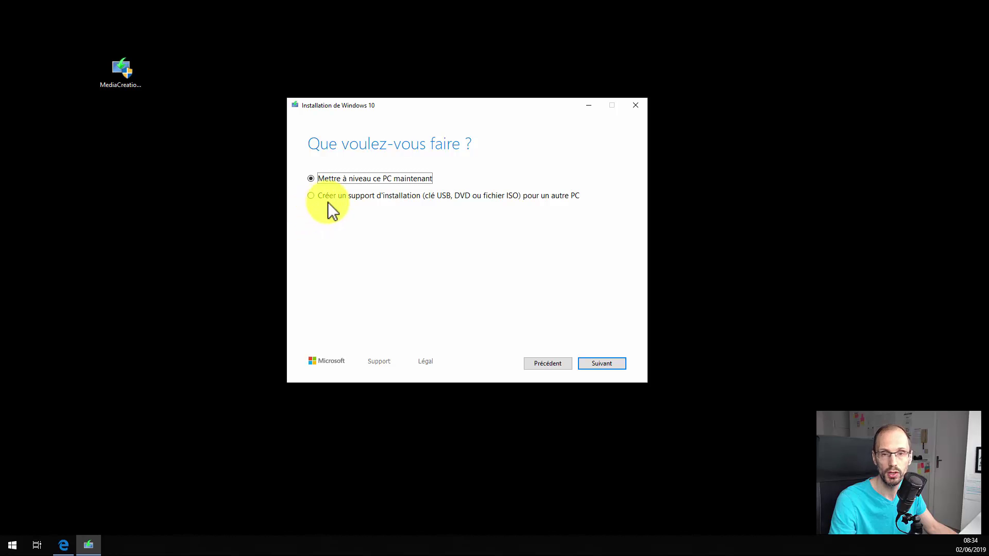
# Step: Choose to create installation media for another PC and turn off the recommended options for this PC
pyautogui.click(312, 195)
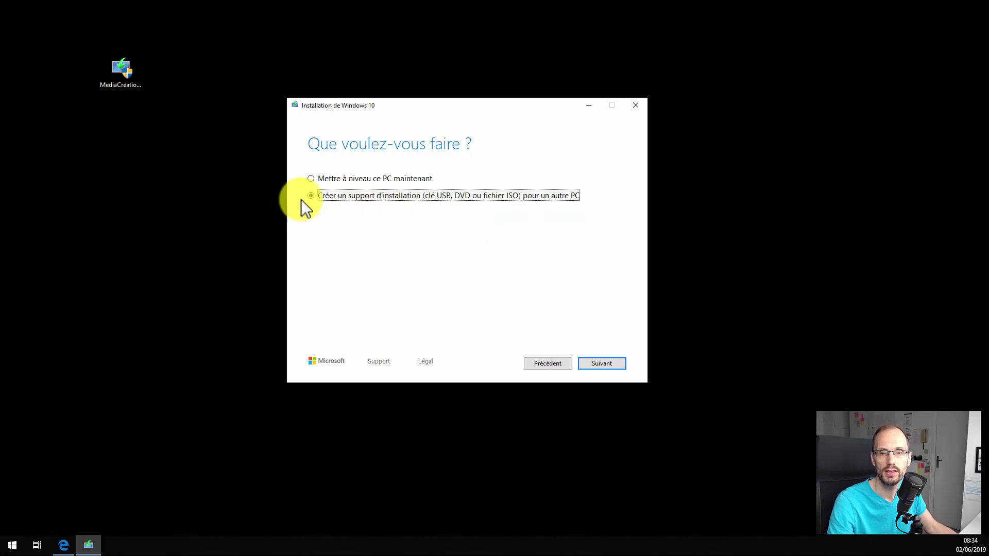
pyautogui.click(603, 363)
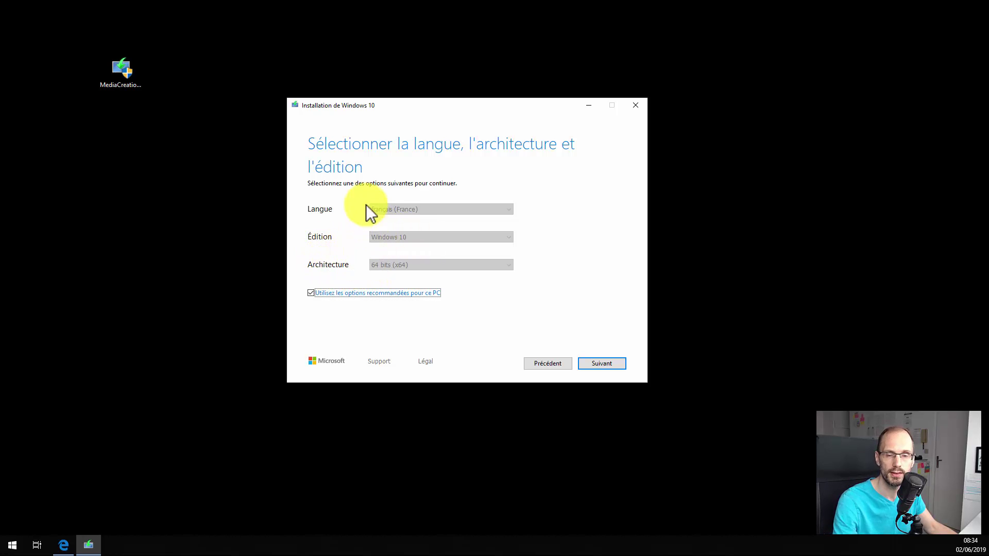
pyautogui.click(311, 292)
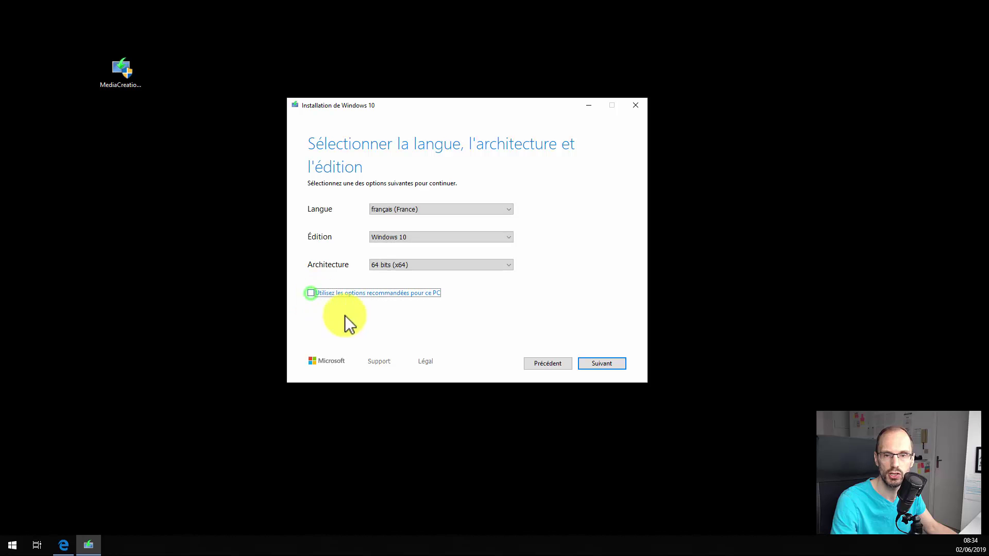
# Step: Review the edition and architecture choices, keeping Windows 10 and selecting the 64 bits (x64) architecture
pyautogui.click(392, 238)
pyautogui.click(391, 238)
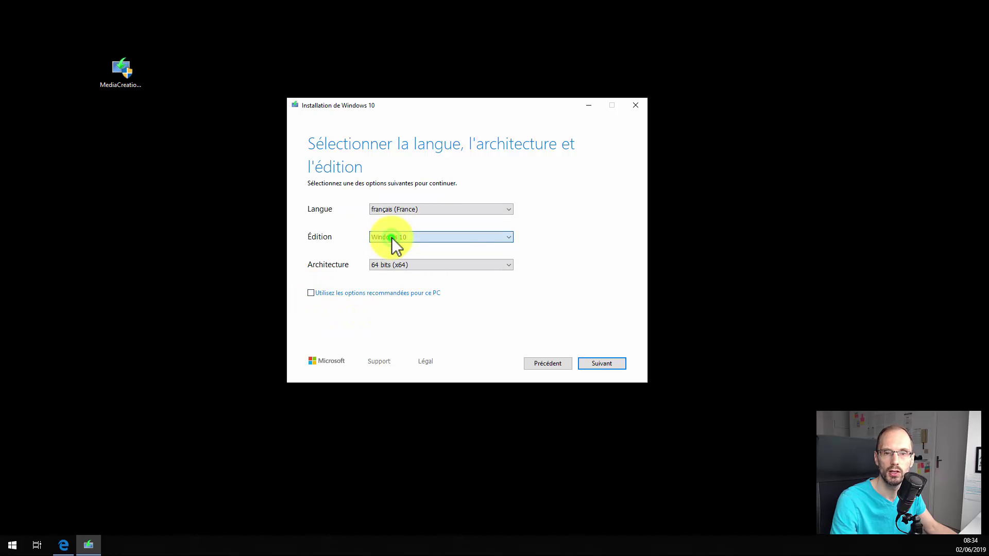
pyautogui.click(394, 265)
pyautogui.click(394, 265)
pyautogui.click(396, 266)
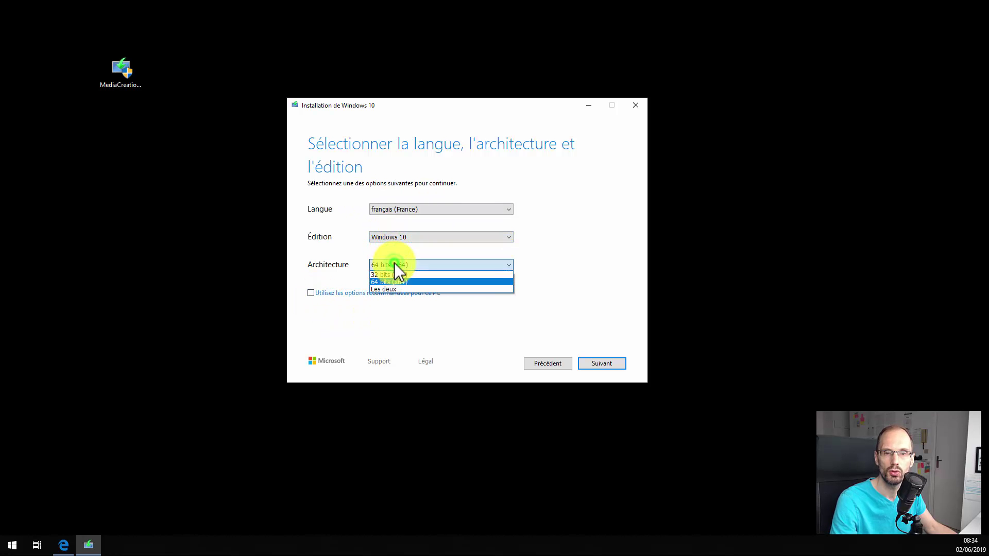
pyautogui.click(390, 282)
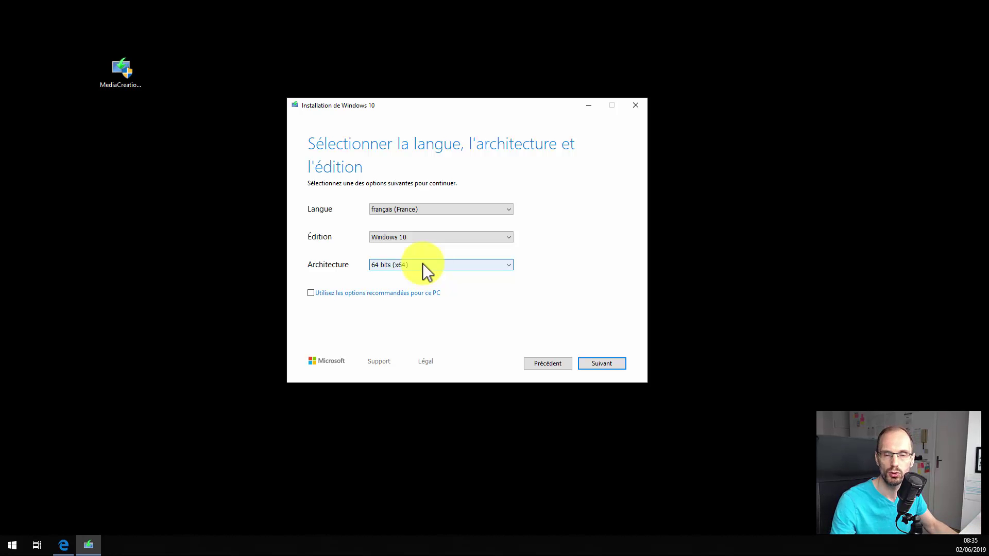
pyautogui.click(379, 265)
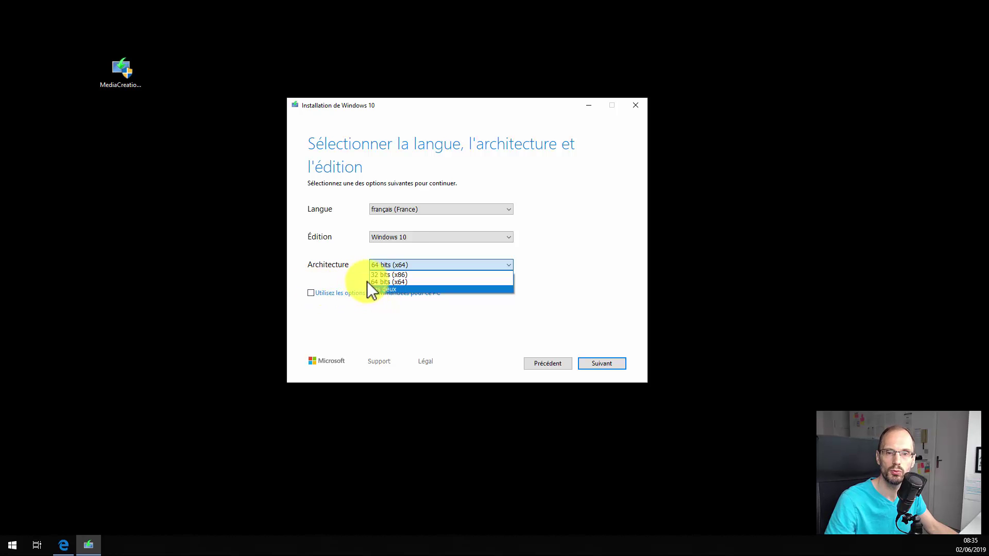
pyautogui.click(366, 281)
pyautogui.scroll(1, 377, 269)
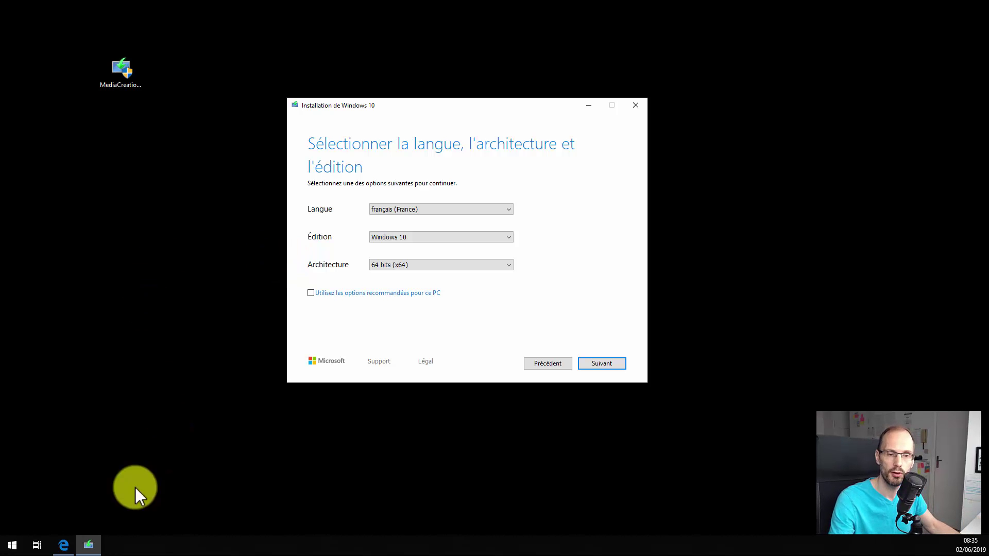
# Step: Switch to Edge on the course page, dismiss the finished download notification and minimize the browser again
pyautogui.click(63, 544)
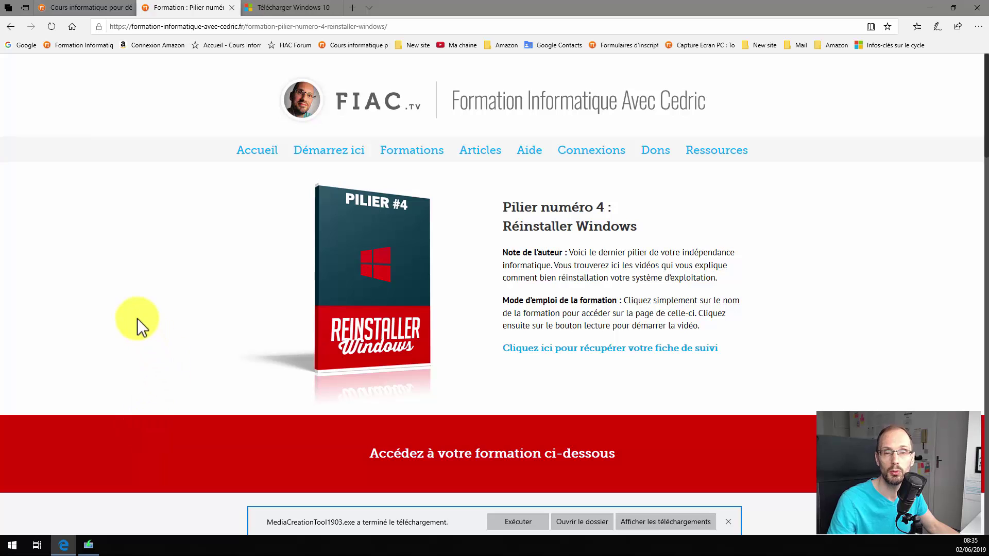
pyautogui.click(728, 522)
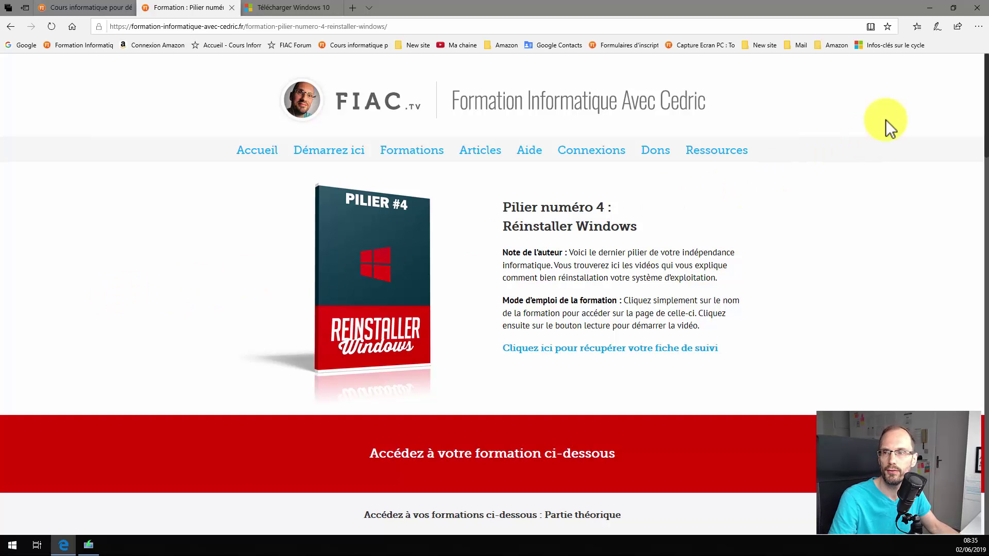
pyautogui.click(930, 7)
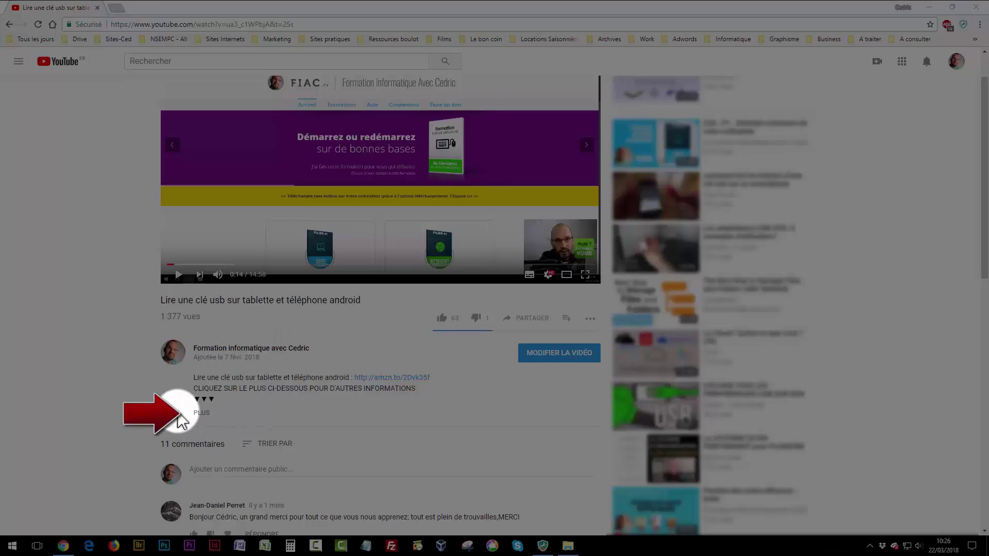
pyautogui.click(203, 414)
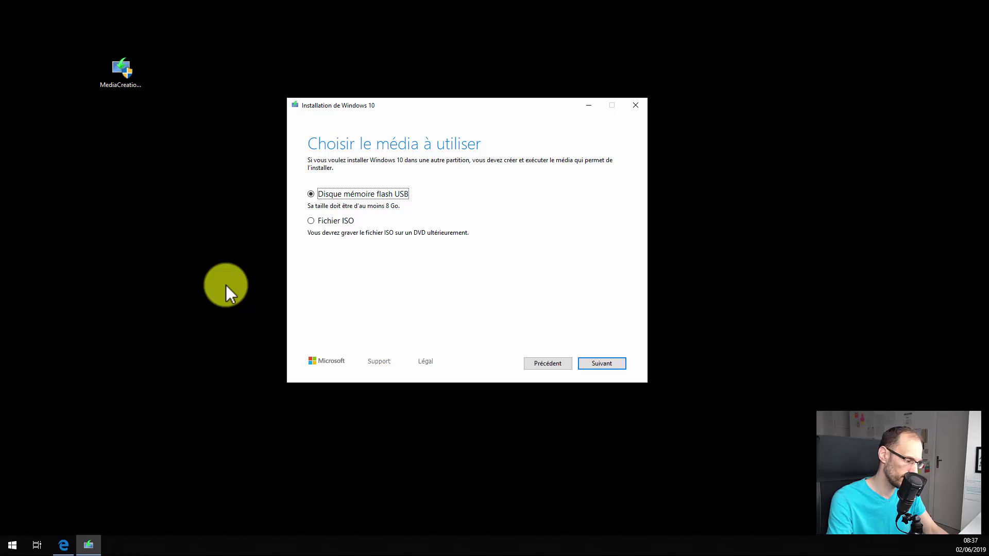
# Step: Open the ESD-USB (F:) drive in File Explorer to check its contents
pyautogui.press('super+e')
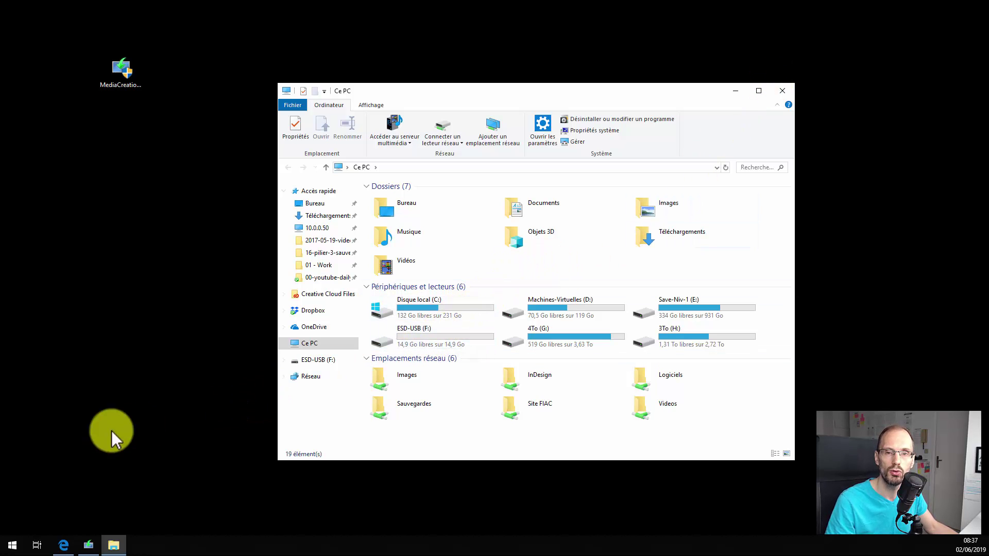
pyautogui.doubleClick(412, 342)
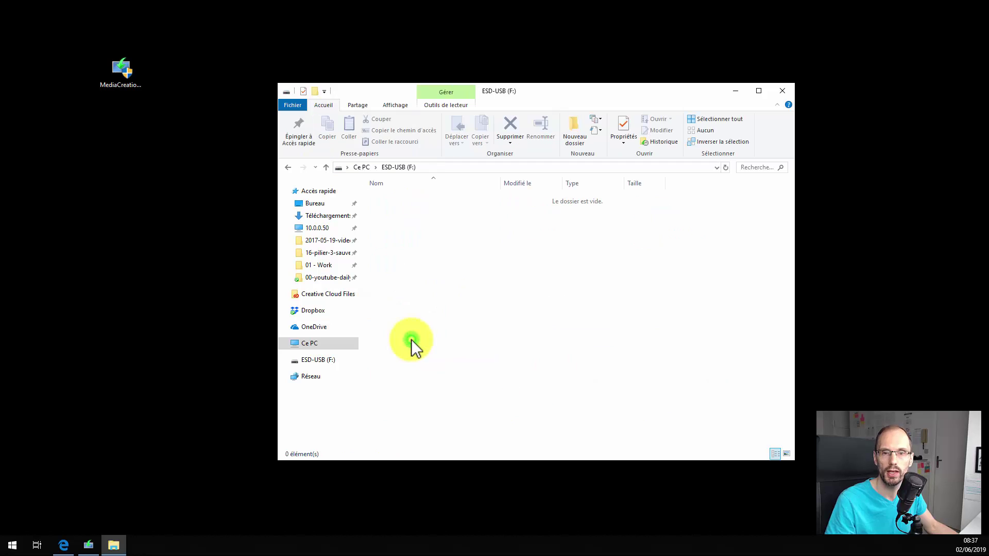
# Step: Return to the Ce PC drive overview, close File Explorer and continue with the USB flash drive as the installation medium
pyautogui.click(367, 167)
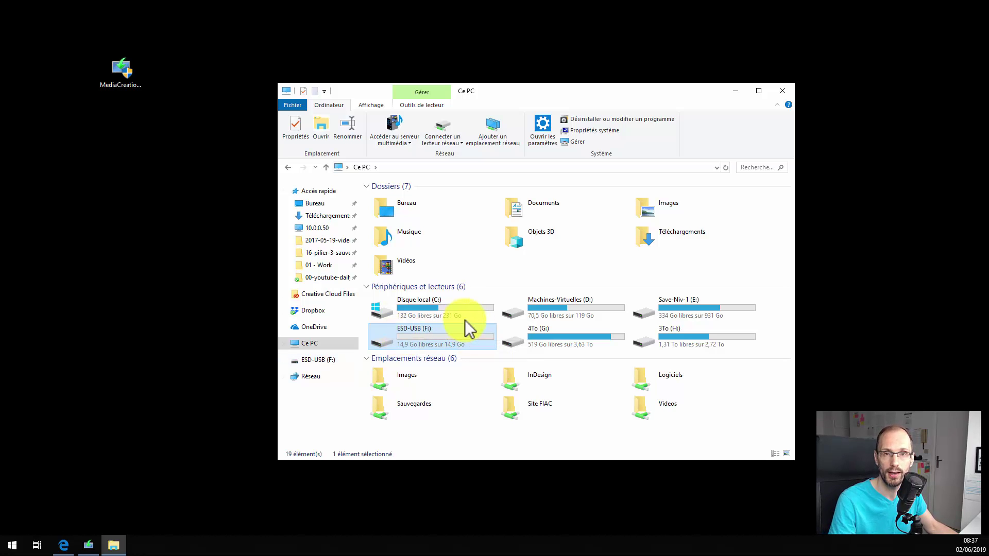
pyautogui.click(783, 91)
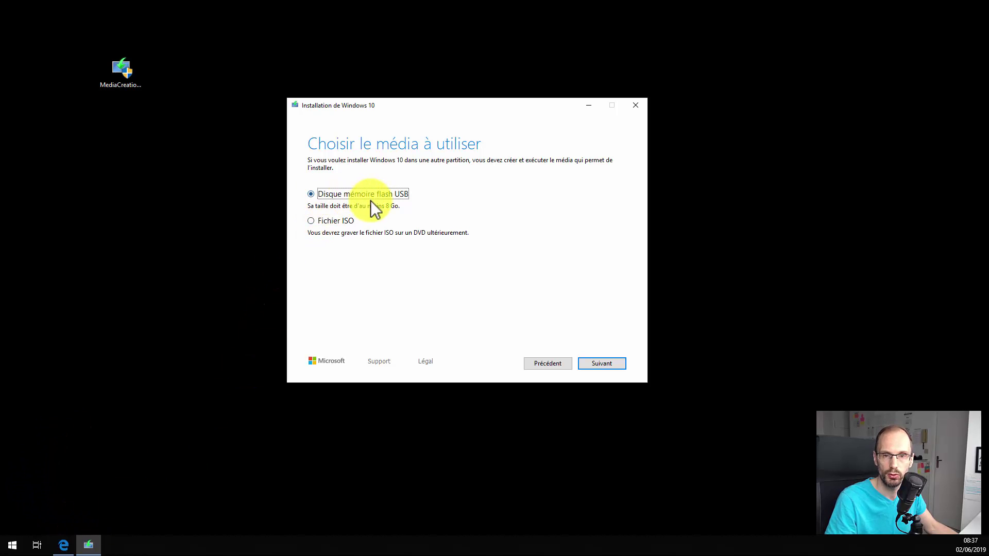
pyautogui.click(603, 364)
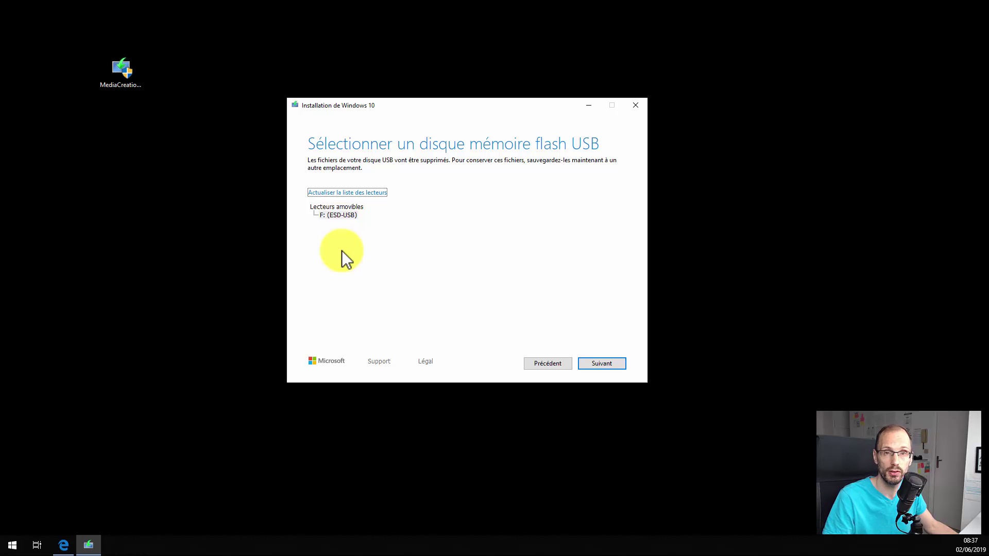
# Step: Check the ESD-USB drive's letter in File Explorer against the removable drive listed in the installer, and close File Explorer
pyautogui.press('super+e')
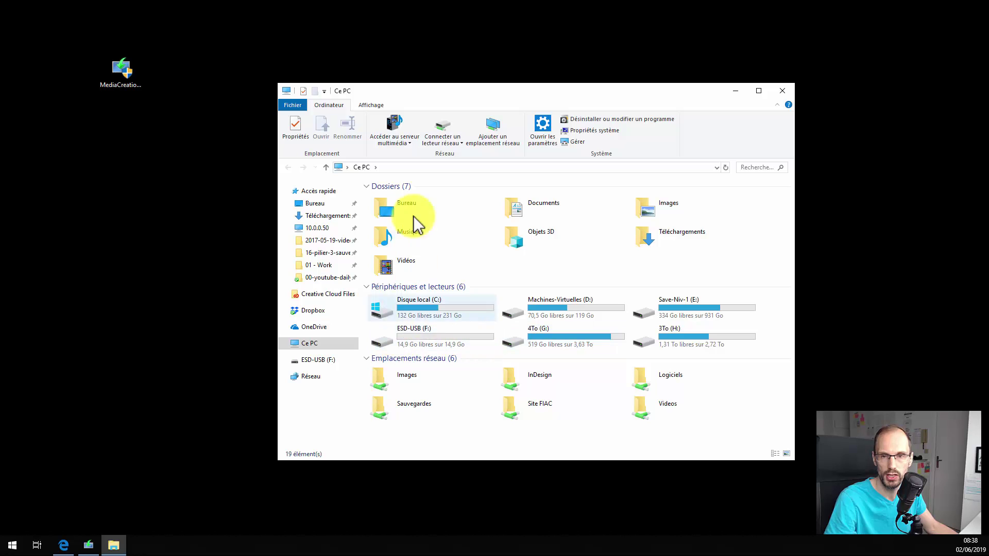
pyautogui.moveTo(450, 97); pyautogui.dragTo(723, 107)
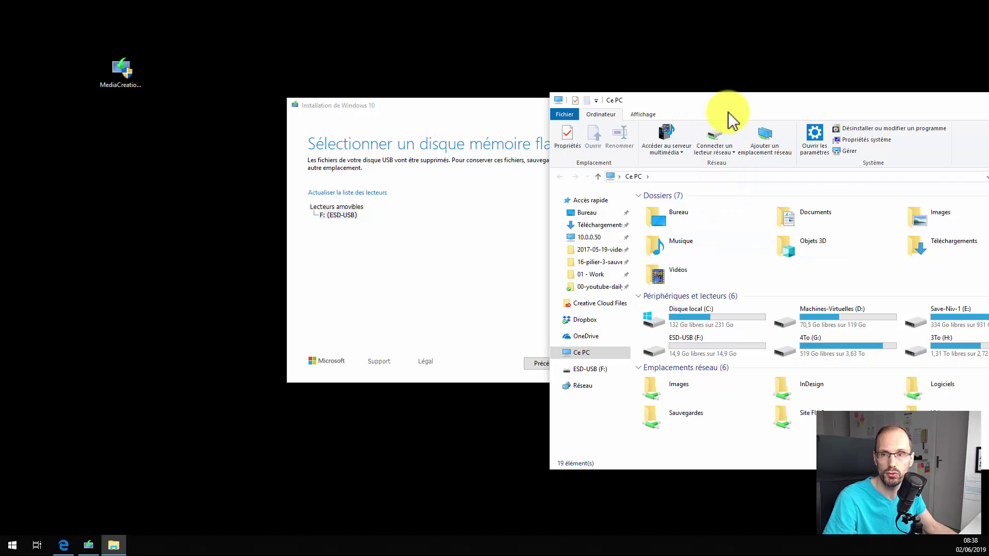
pyautogui.moveTo(697, 103); pyautogui.dragTo(423, 69)
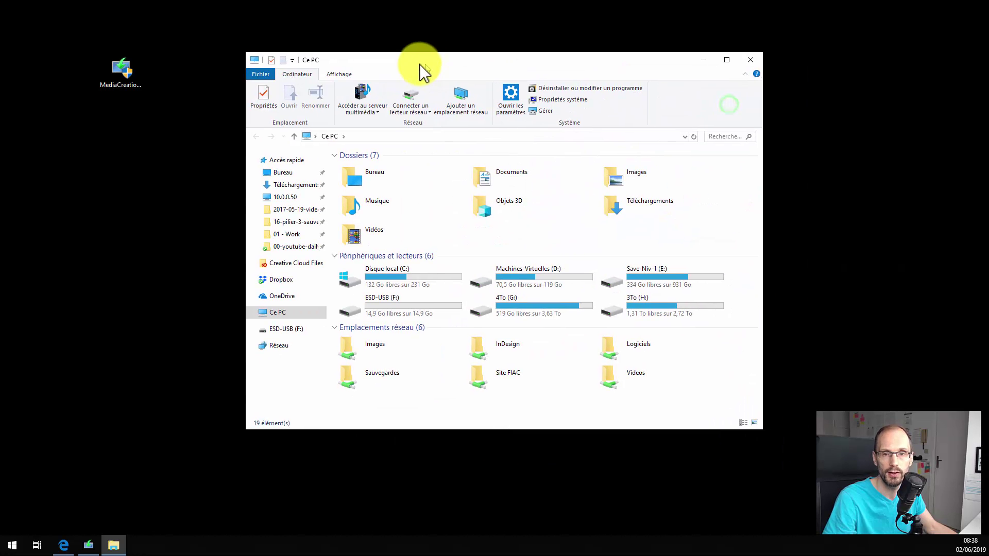
pyautogui.click(750, 60)
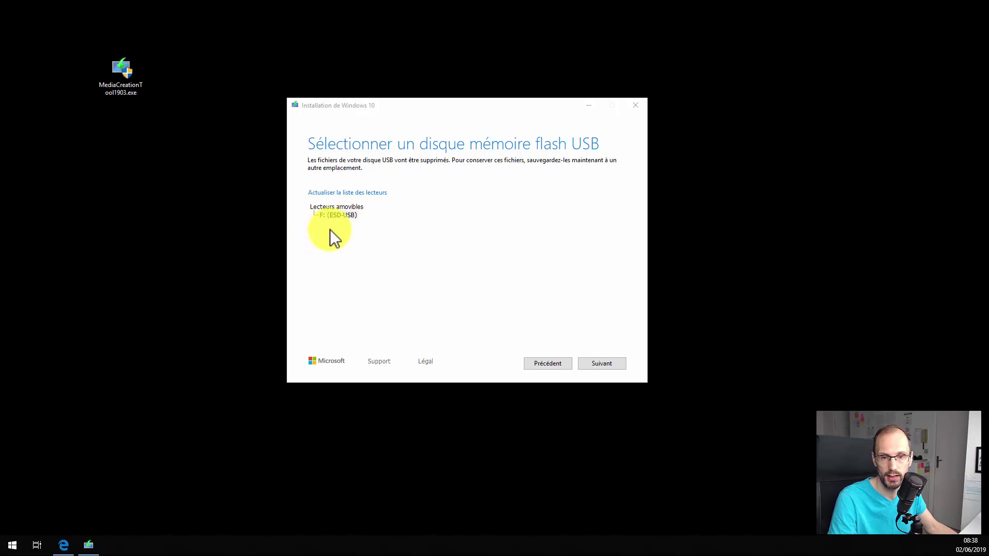
# Step: Select the removable drive F: (ESD-USB) as the target and start creating the Windows 10 installation media
pyautogui.click(348, 217)
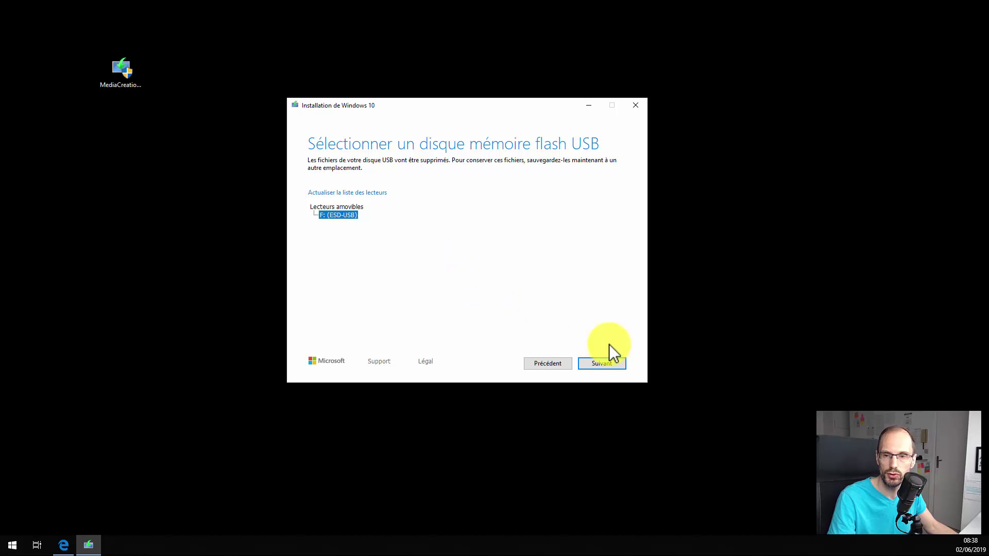
pyautogui.click(604, 366)
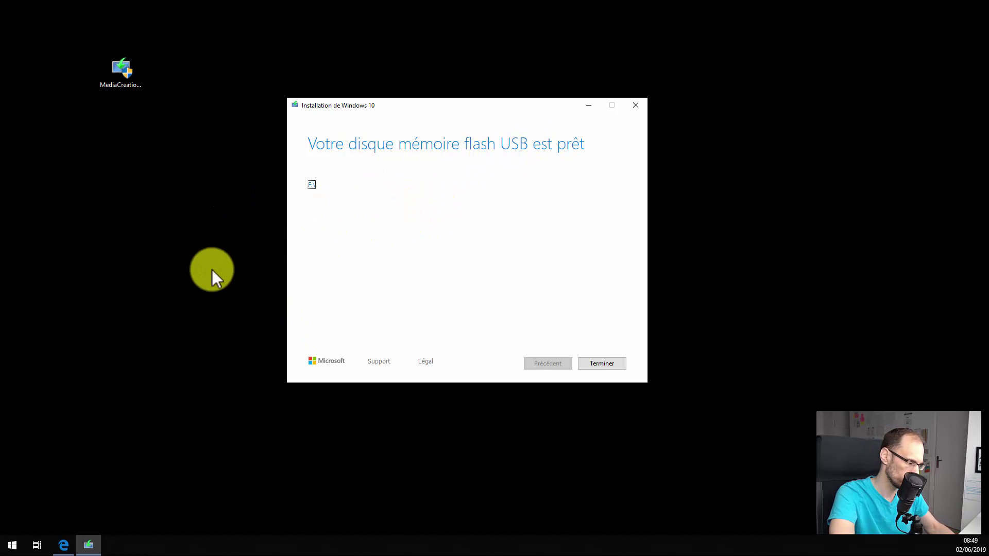
# Step: Check the ESD-USB (F:) drive's used space in File Explorer, and look at the Windows reinstallation course page in Edge
pyautogui.press('super+e')
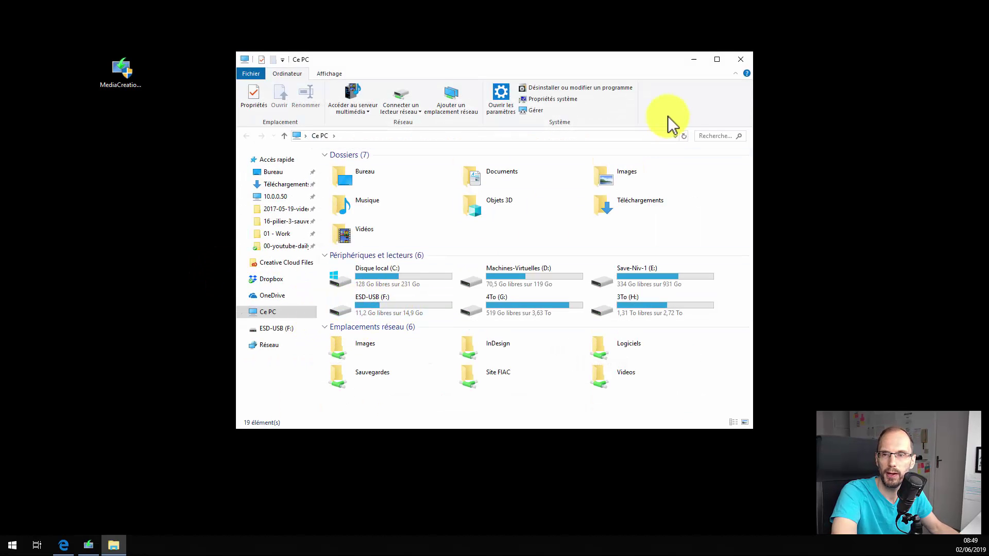
pyautogui.click(740, 59)
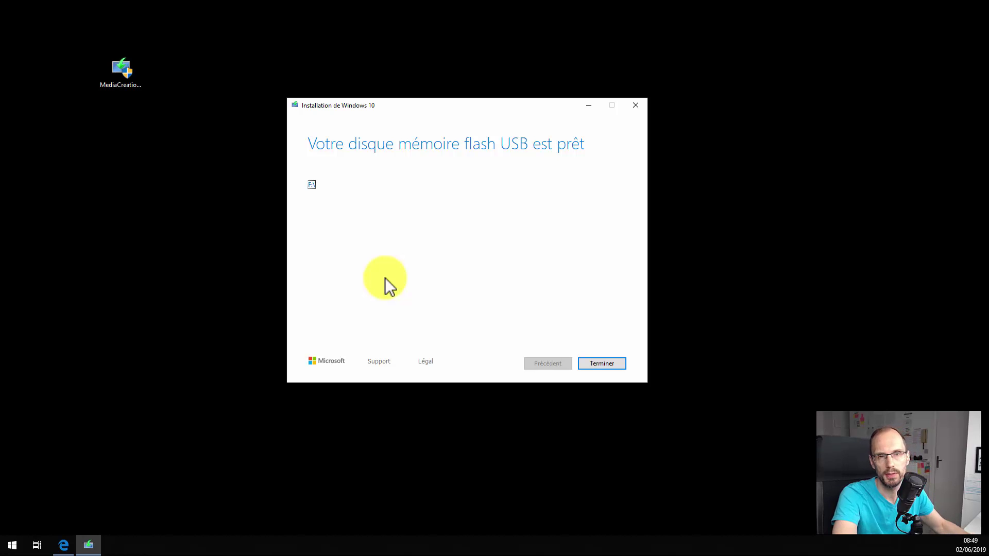
pyautogui.click(63, 545)
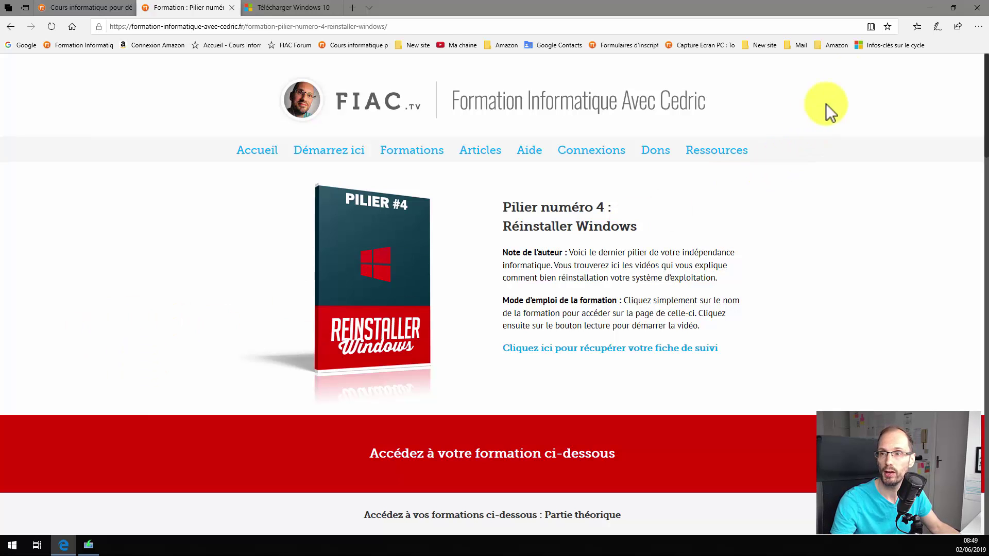
pyautogui.click(928, 7)
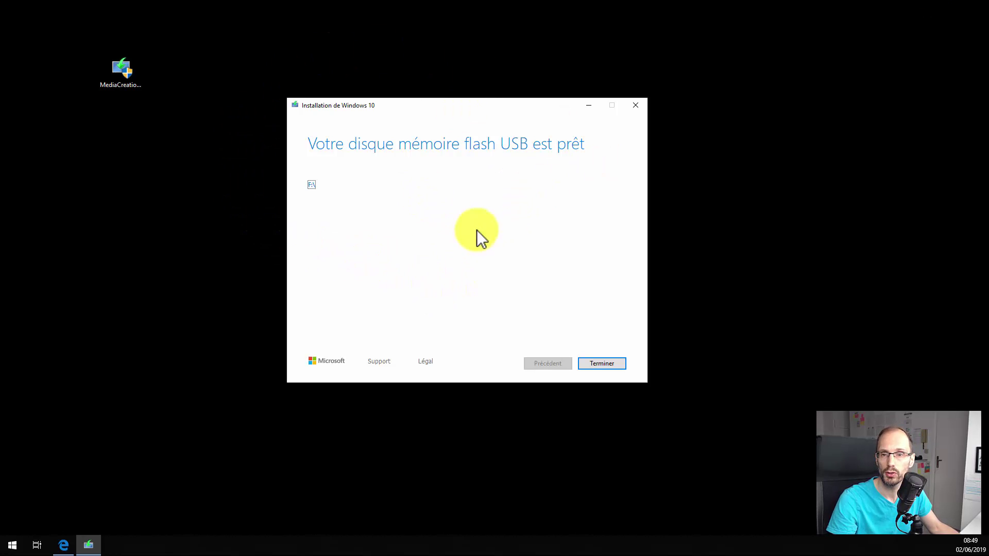
# Step: Finish the Windows 10 media creation wizard and switch to the course site's home page in Edge
pyautogui.click(602, 363)
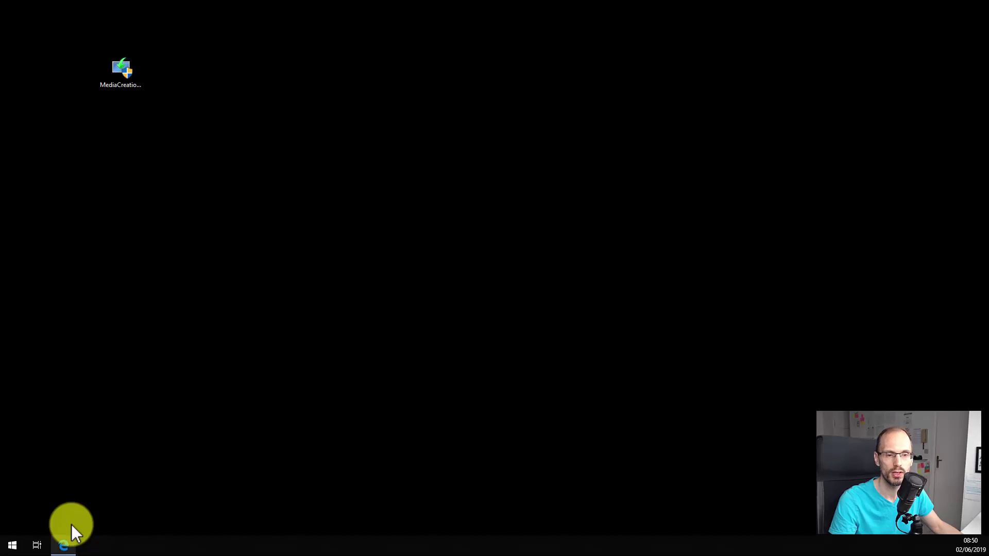
pyautogui.click(70, 538)
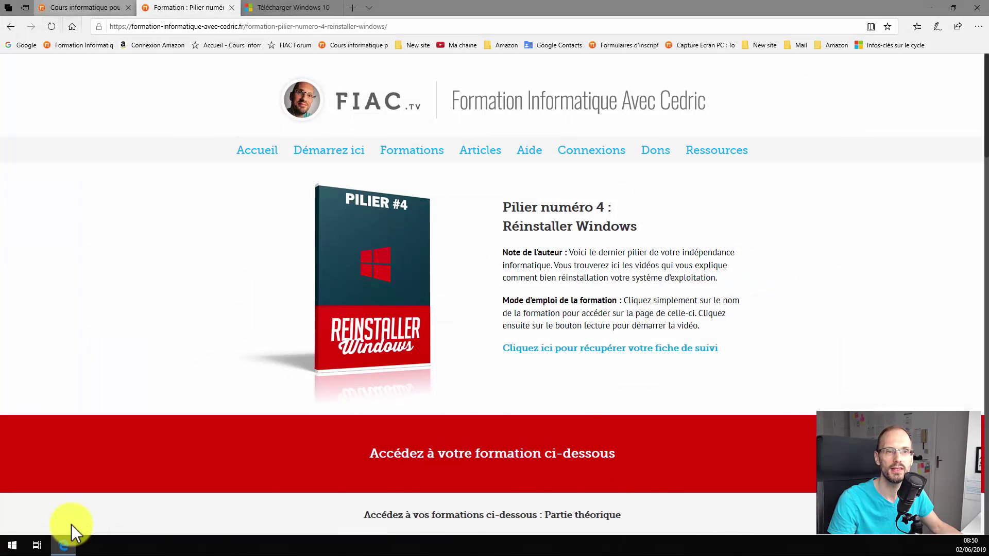
pyautogui.hotkey('ctrl', 'shift', 'Tab')
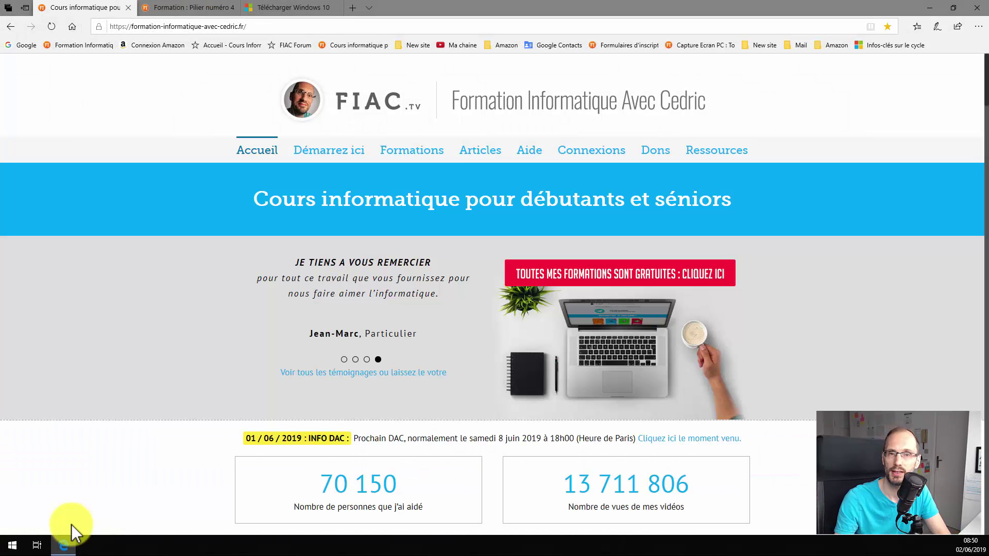